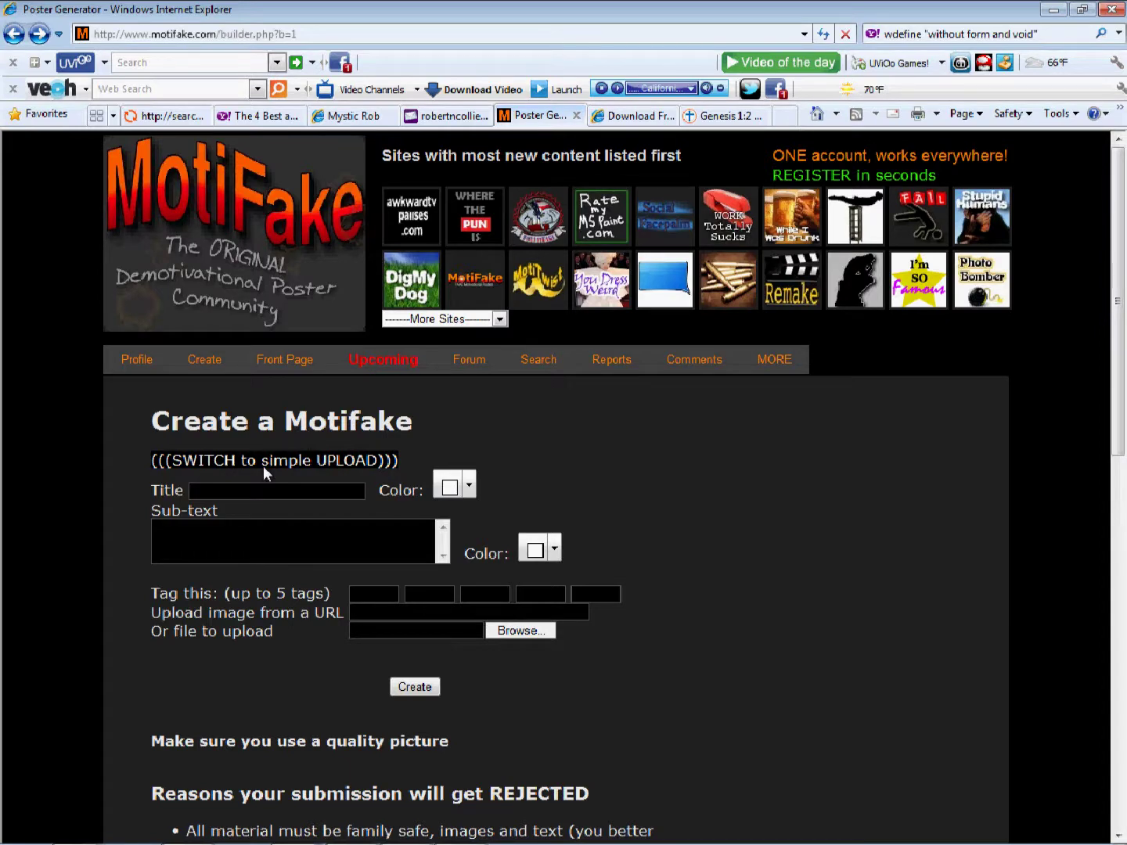
Switch from the Create a Motifake builder to the simple Upload a Motifake form.
{"action": "left_click", "coordinate": [263, 466]}
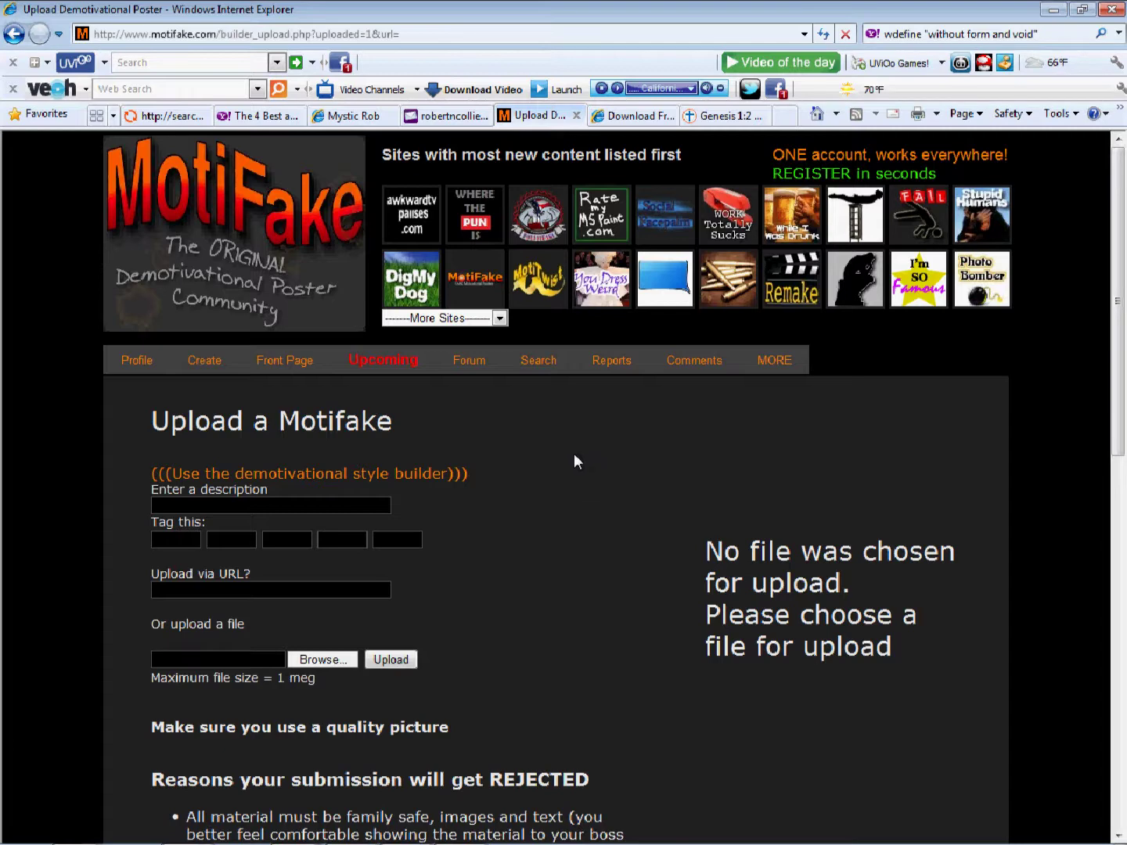
Pick hearts-forever-robikus-demotivational-posters-1315958830.jpg from C:\workspace\Motifake as the upload file.
{"action": "left_click", "coordinate": [327, 660]}
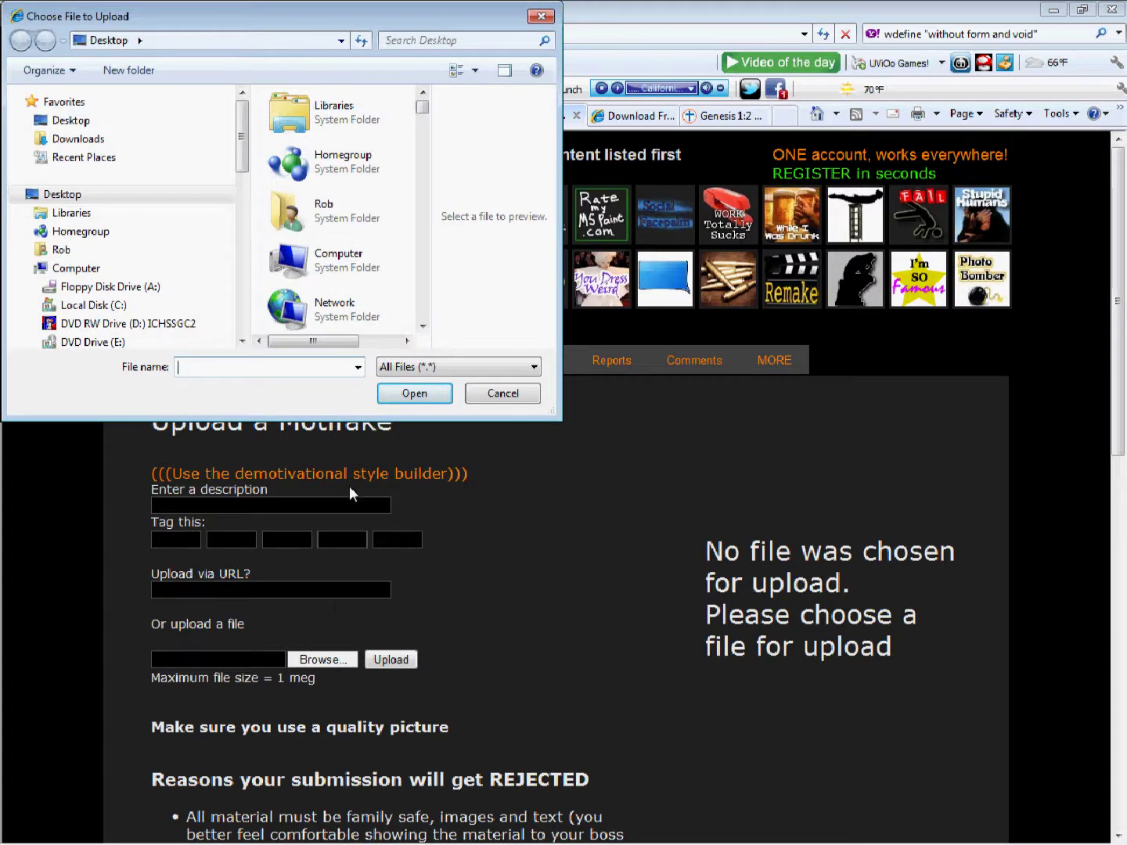
{"action": "left_click", "coordinate": [125, 306]}
{"action": "double_click", "coordinate": [327, 141]}
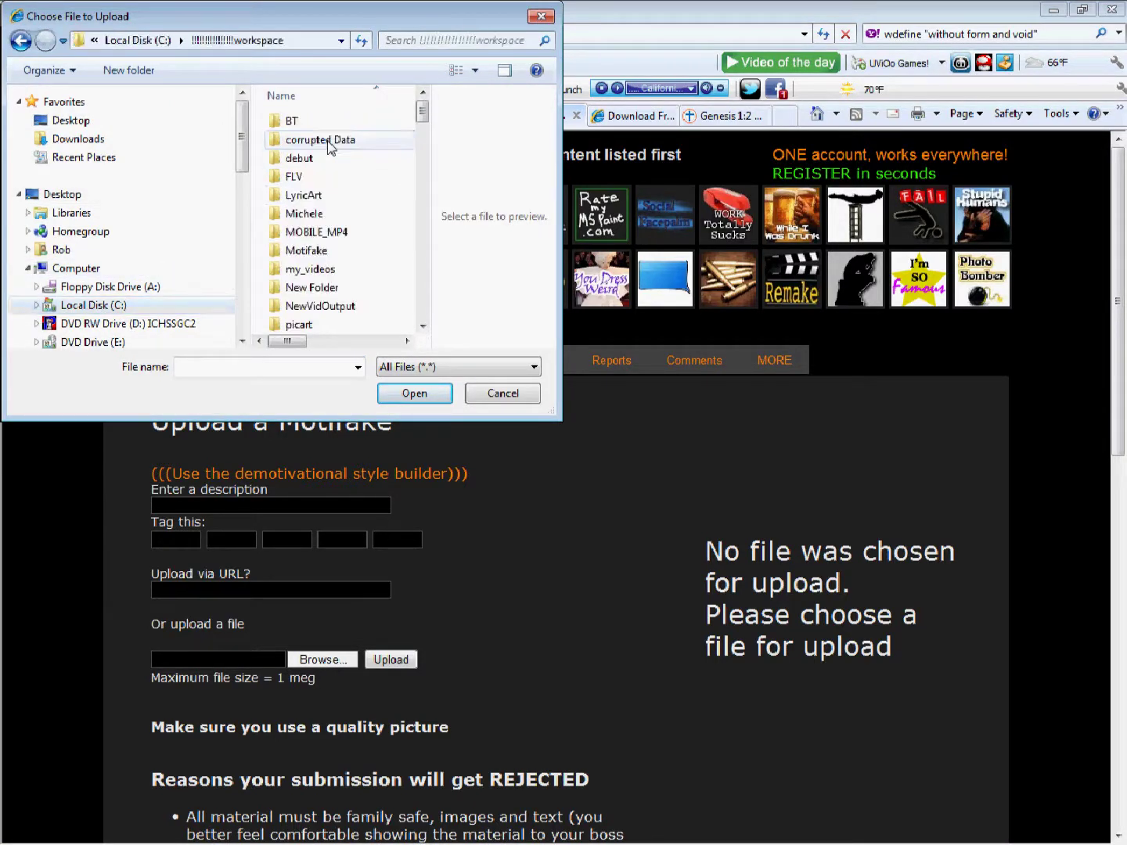
{"action": "double_click", "coordinate": [321, 257]}
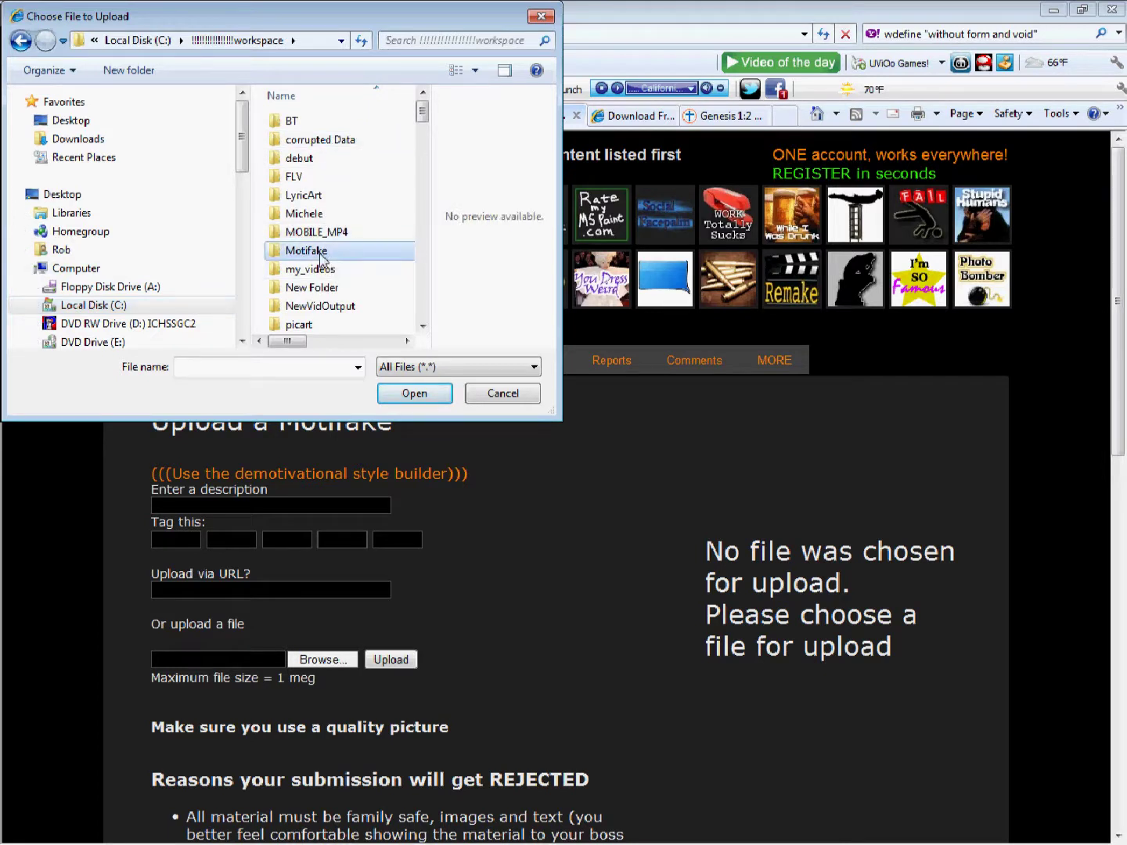
{"action": "left_click_drag", "start_coordinate": [427, 141], "coordinate": [409, 182]}
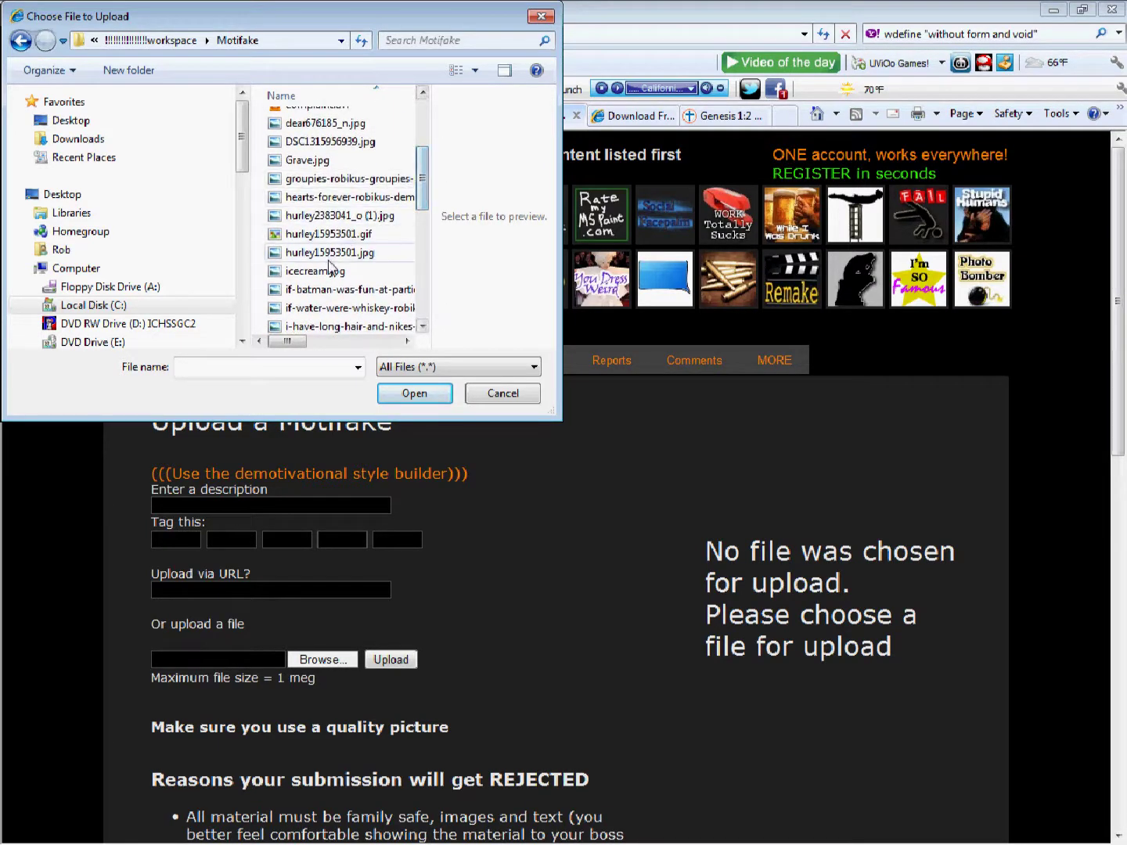
{"action": "left_click", "coordinate": [346, 198]}
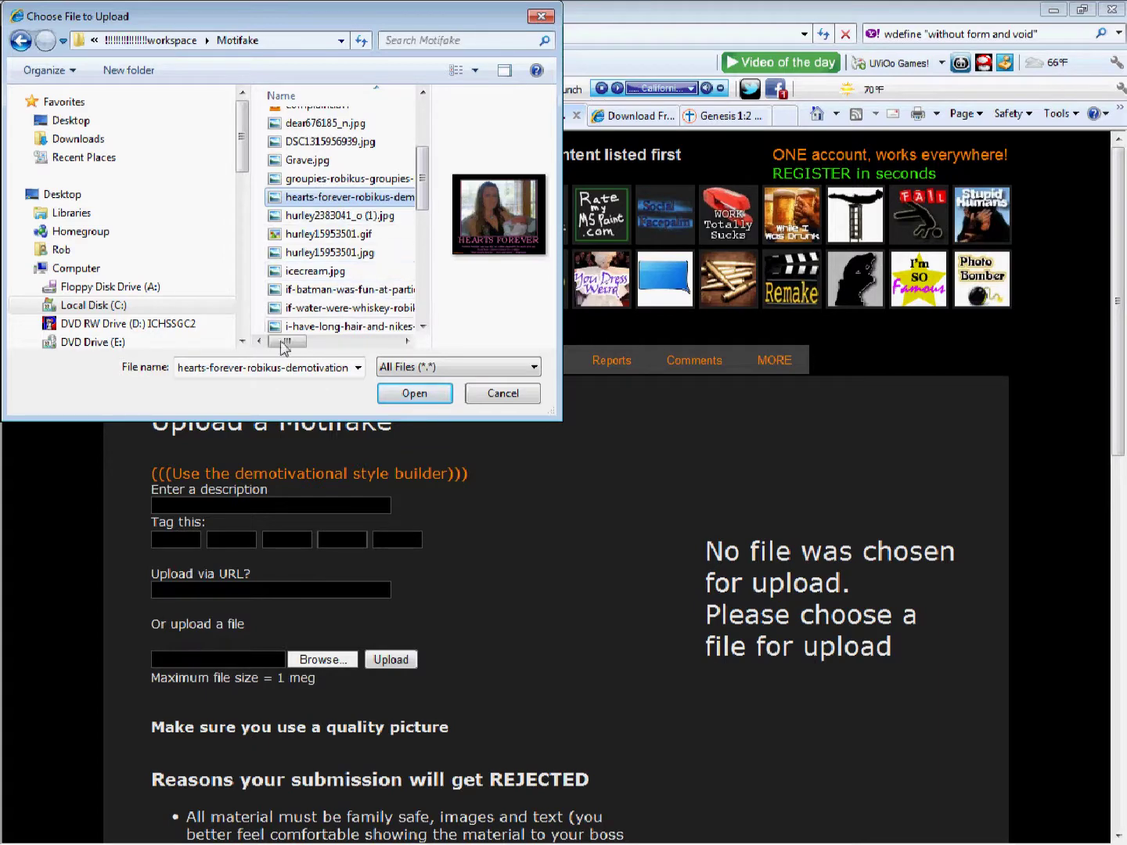
{"action": "left_click_drag", "start_coordinate": [288, 342], "coordinate": [327, 346]}
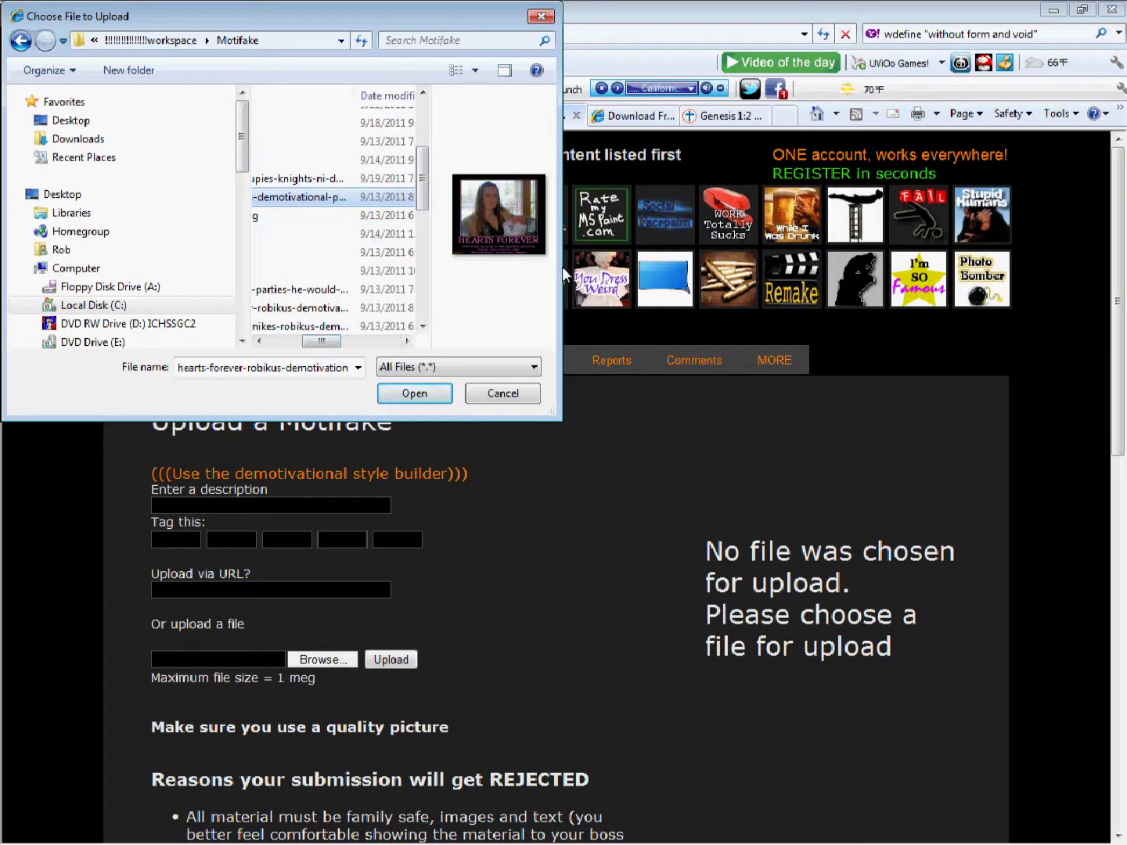
{"action": "left_click_drag", "start_coordinate": [563, 274], "coordinate": [963, 278]}
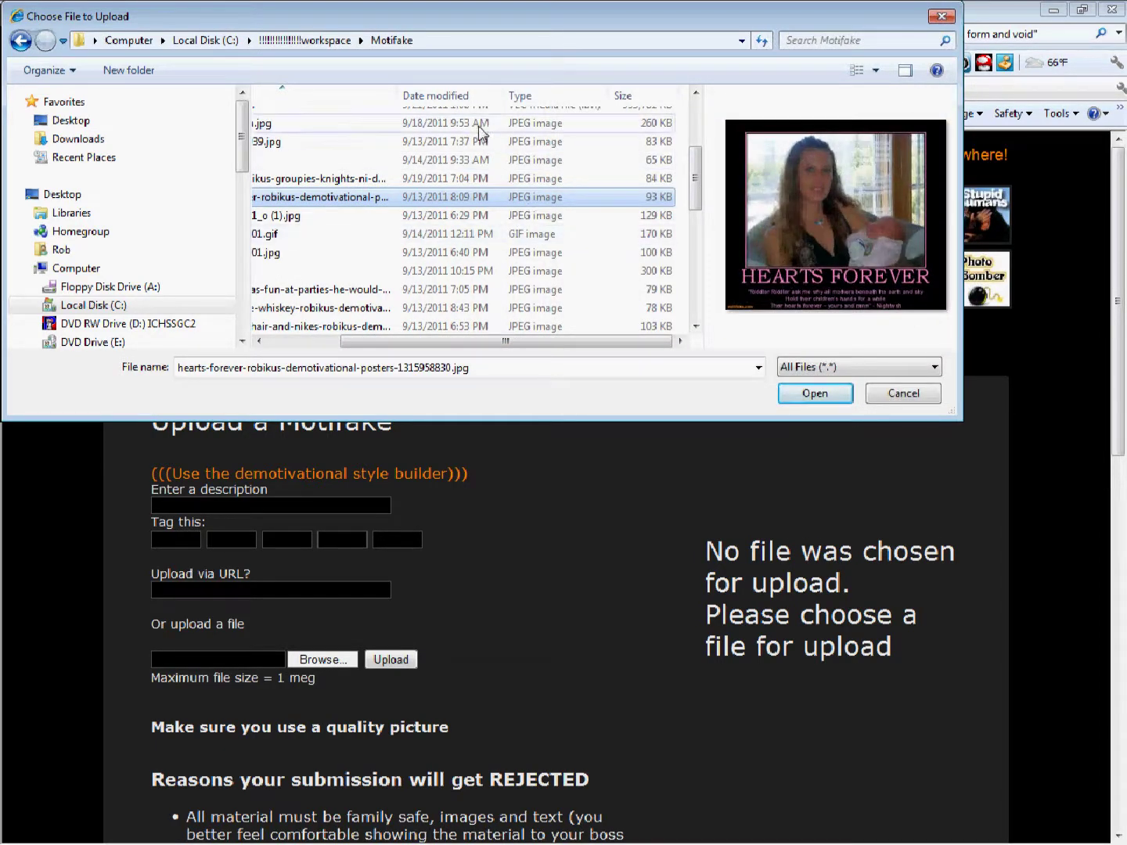
{"action": "left_click_drag", "start_coordinate": [402, 95], "coordinate": [516, 97]}
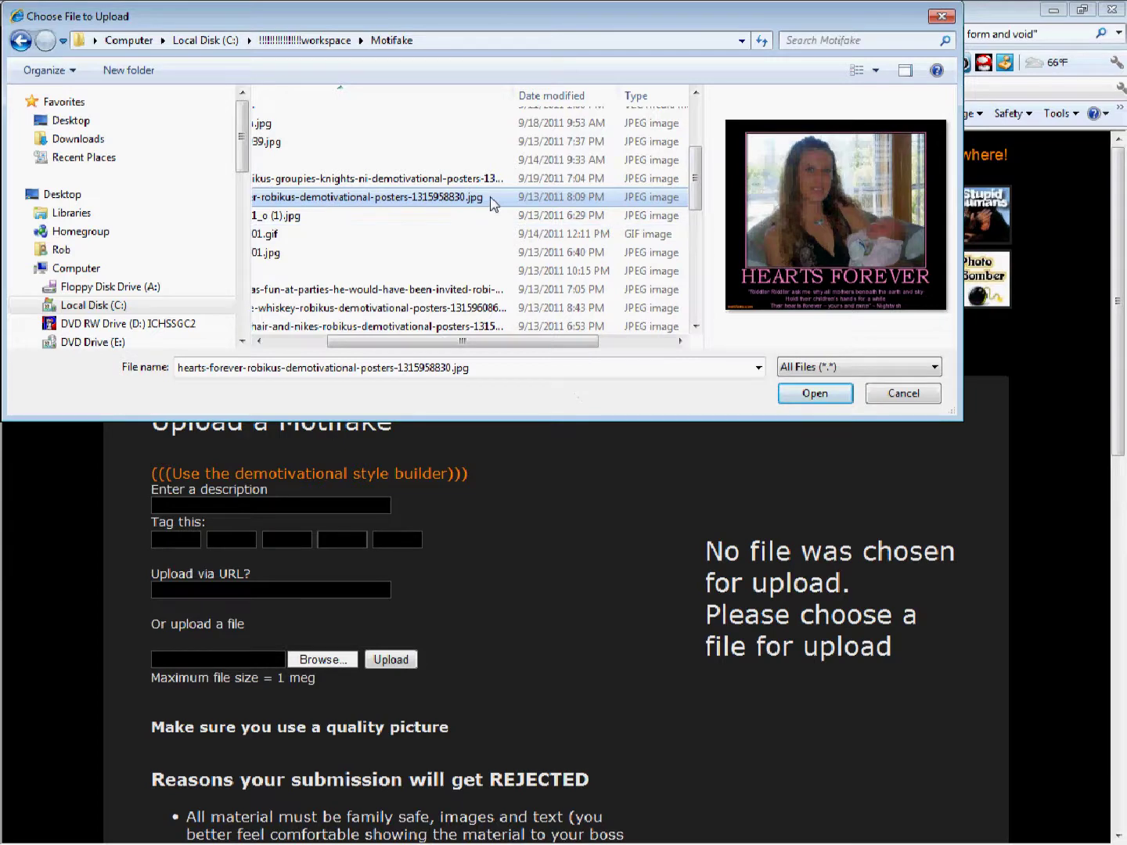
{"action": "left_click", "coordinate": [807, 399]}
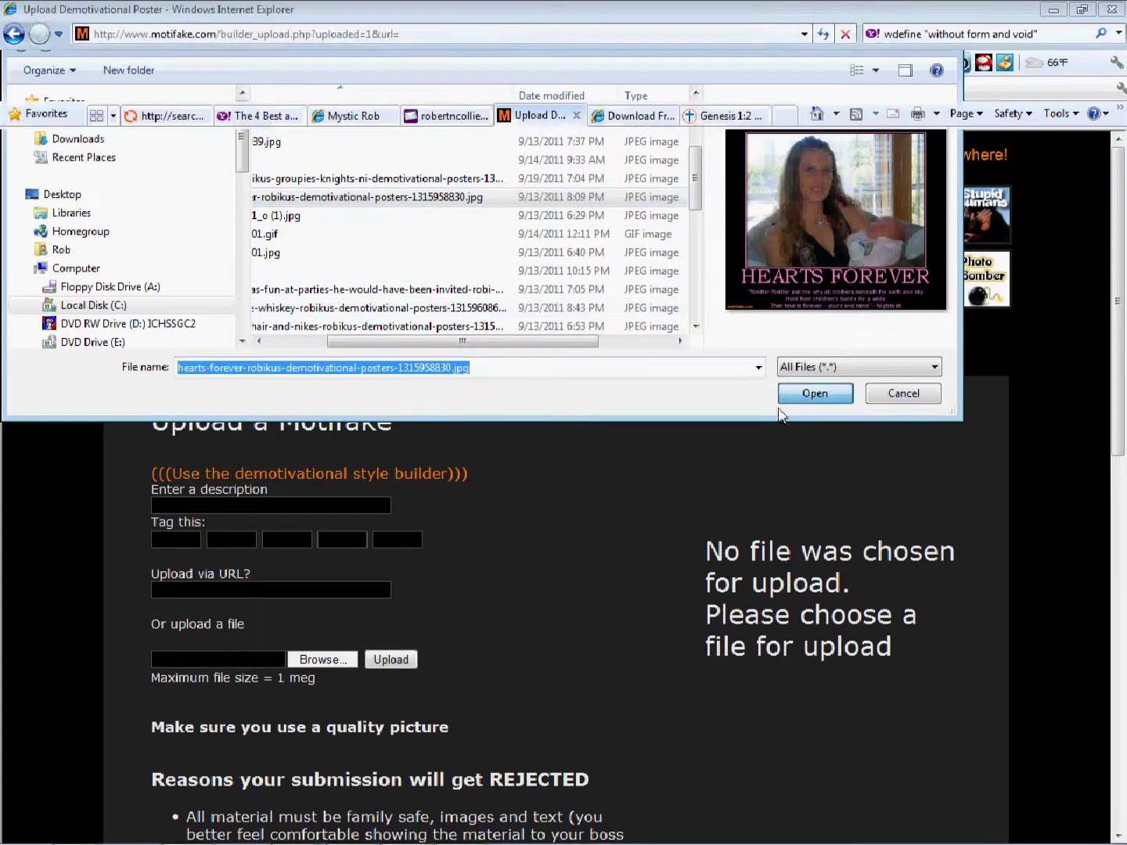
Enter the description 'Hearts Forever' and choose Robikus as the first tag.
{"action": "left_click", "coordinate": [324, 507]}
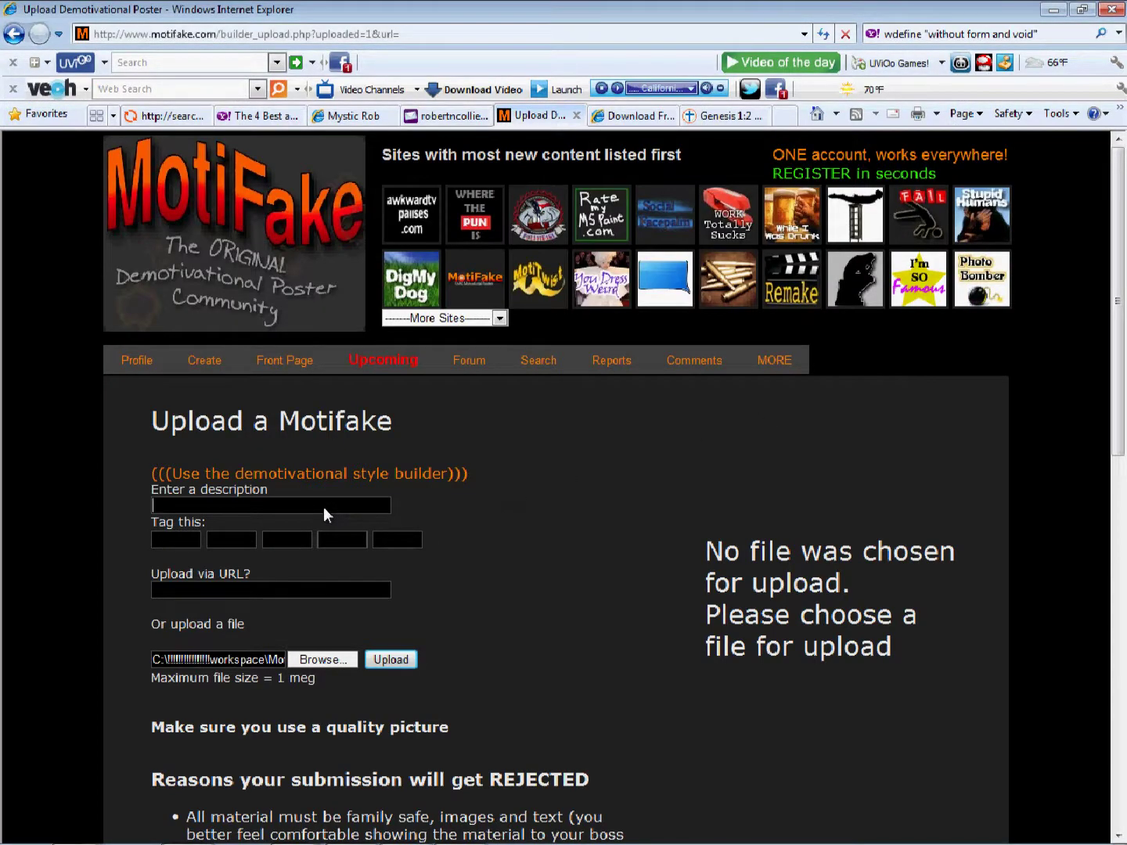
{"action": "type", "text": "Hearts Forever"}
{"action": "left_click", "coordinate": [191, 535]}
{"action": "type", "text": "r"}
{"action": "key", "text": "Down"}
{"action": "key", "text": "Return"}
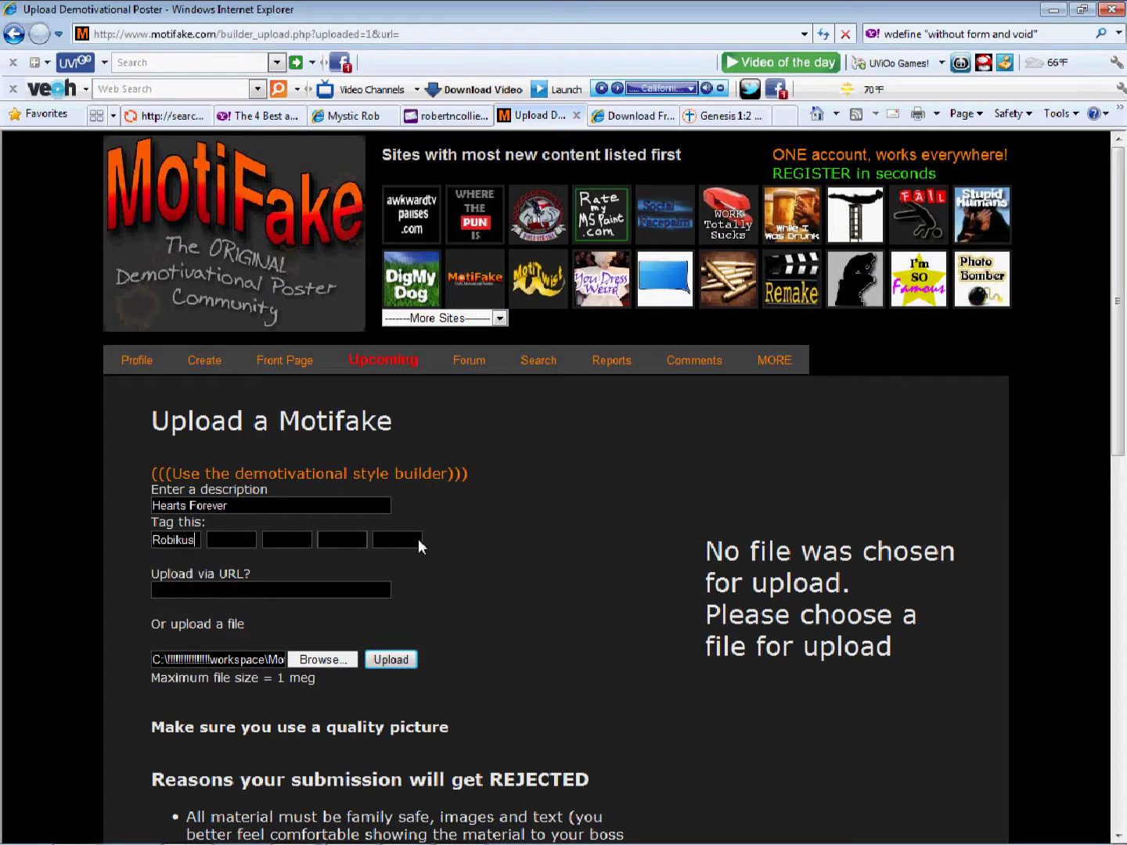
Add the tags Hearts and Nightwish, then upload to preview the poster.
{"action": "left_click", "coordinate": [244, 539]}
{"action": "type", "text": "Hearts"}
{"action": "left_click", "coordinate": [307, 538]}
{"action": "type", "text": "Nightwish"}
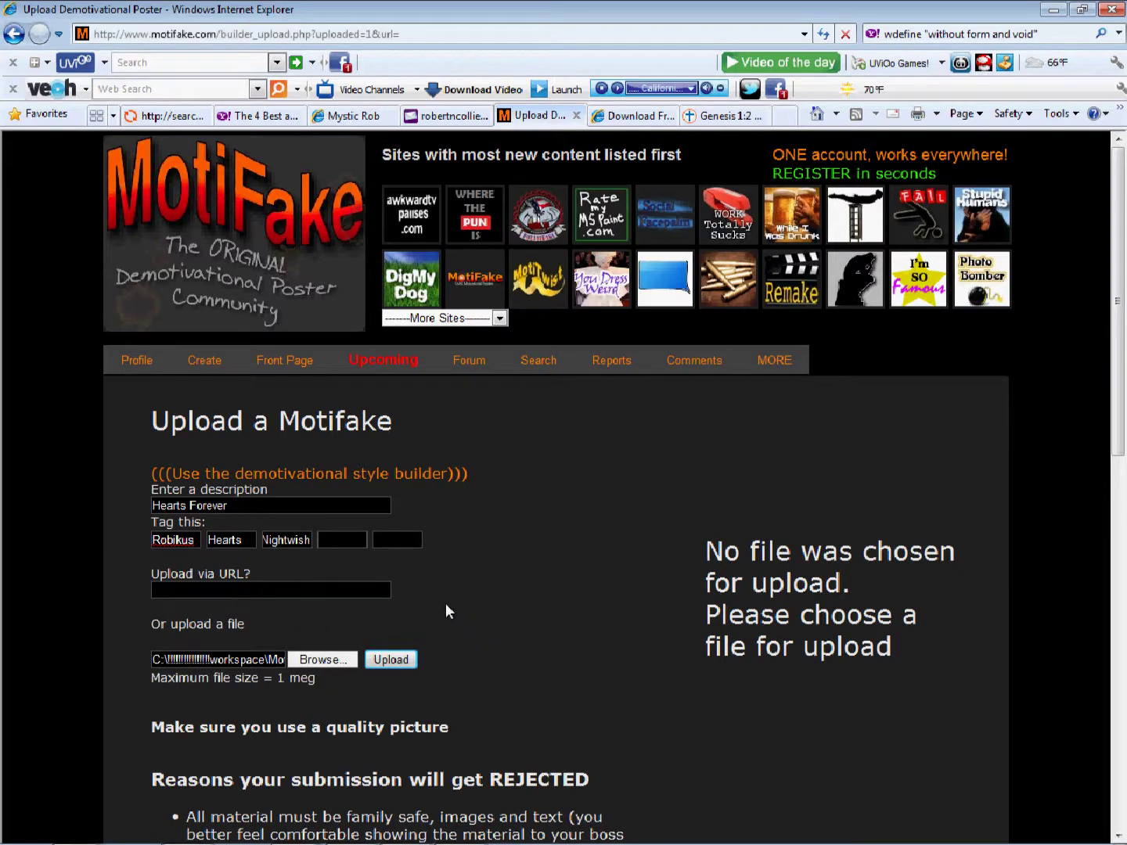
{"action": "left_click", "coordinate": [391, 662]}
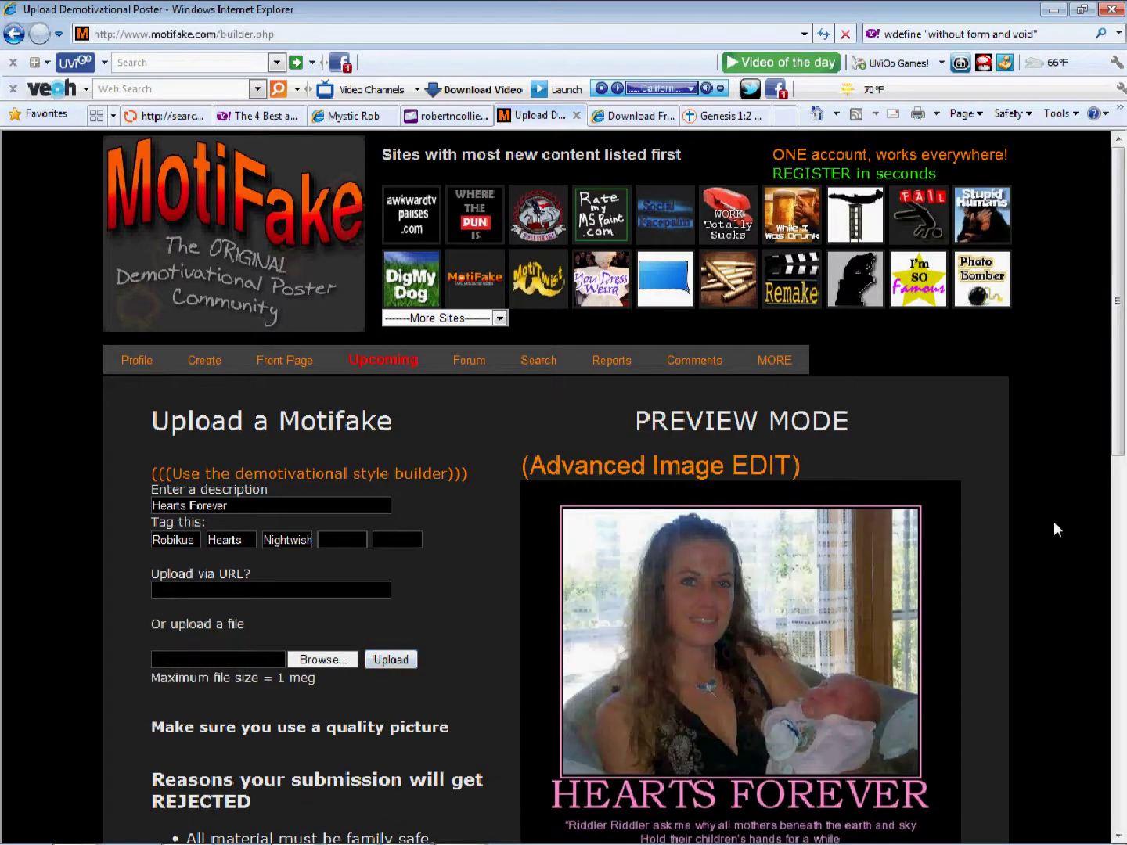
Scroll down to the Hearts Forever poster preview and its Submit to Motifake button.
{"action": "left_click_drag", "start_coordinate": [1119, 384], "coordinate": [1125, 469]}
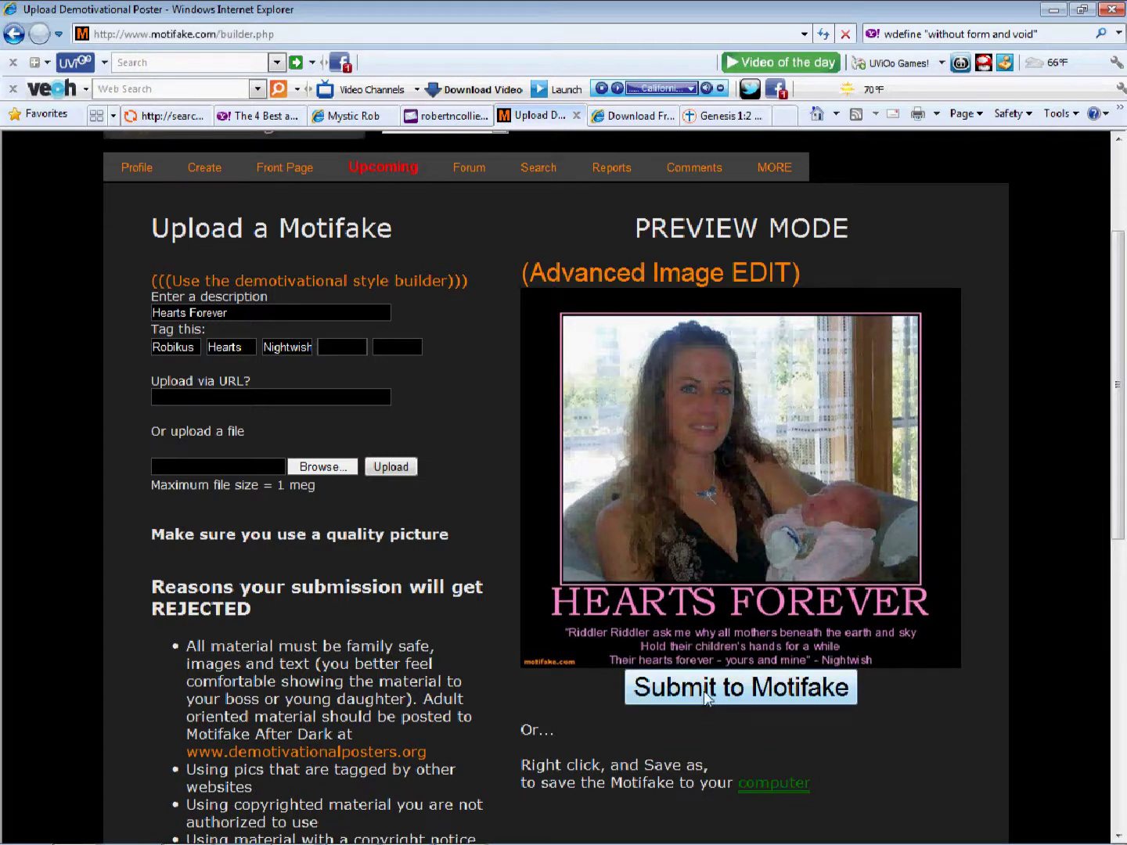
Submit the Hearts Forever poster, then go back and halt the pending redirect.
{"action": "left_click", "coordinate": [708, 691]}
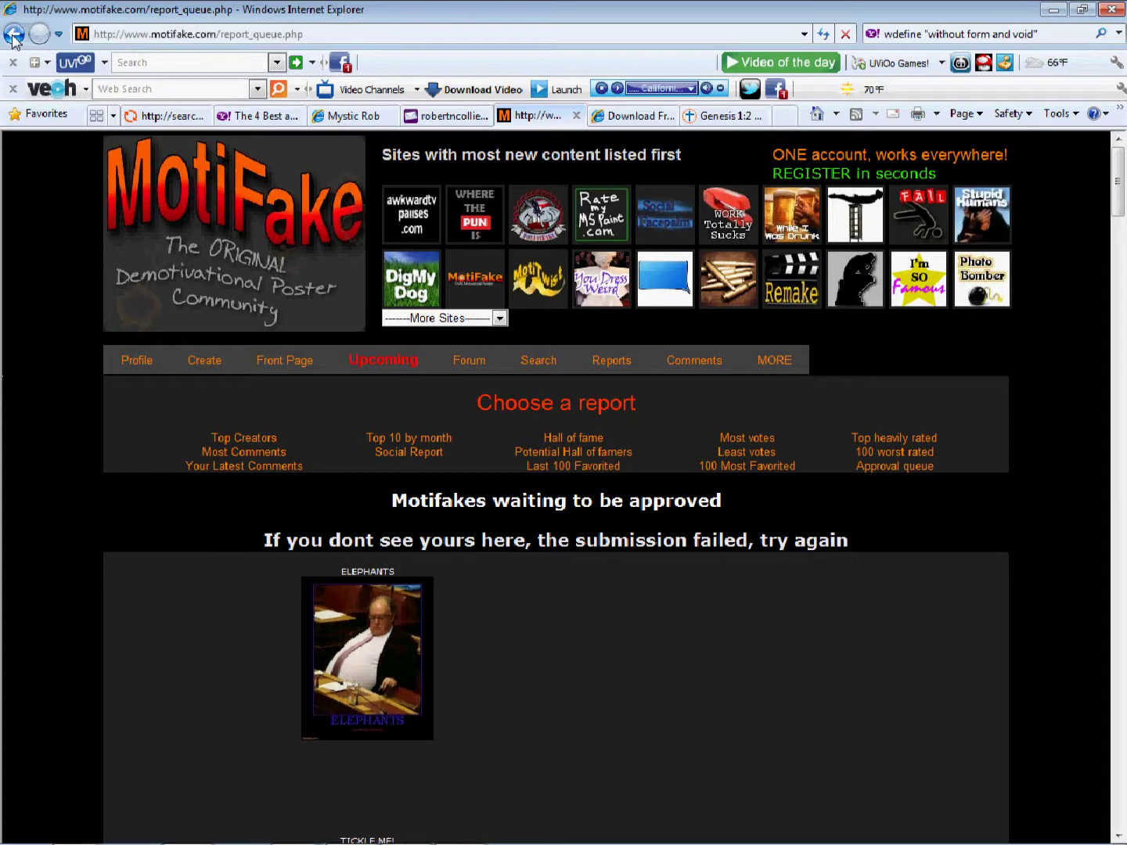
{"action": "left_click", "coordinate": [13, 36]}
{"action": "left_click", "coordinate": [12, 36]}
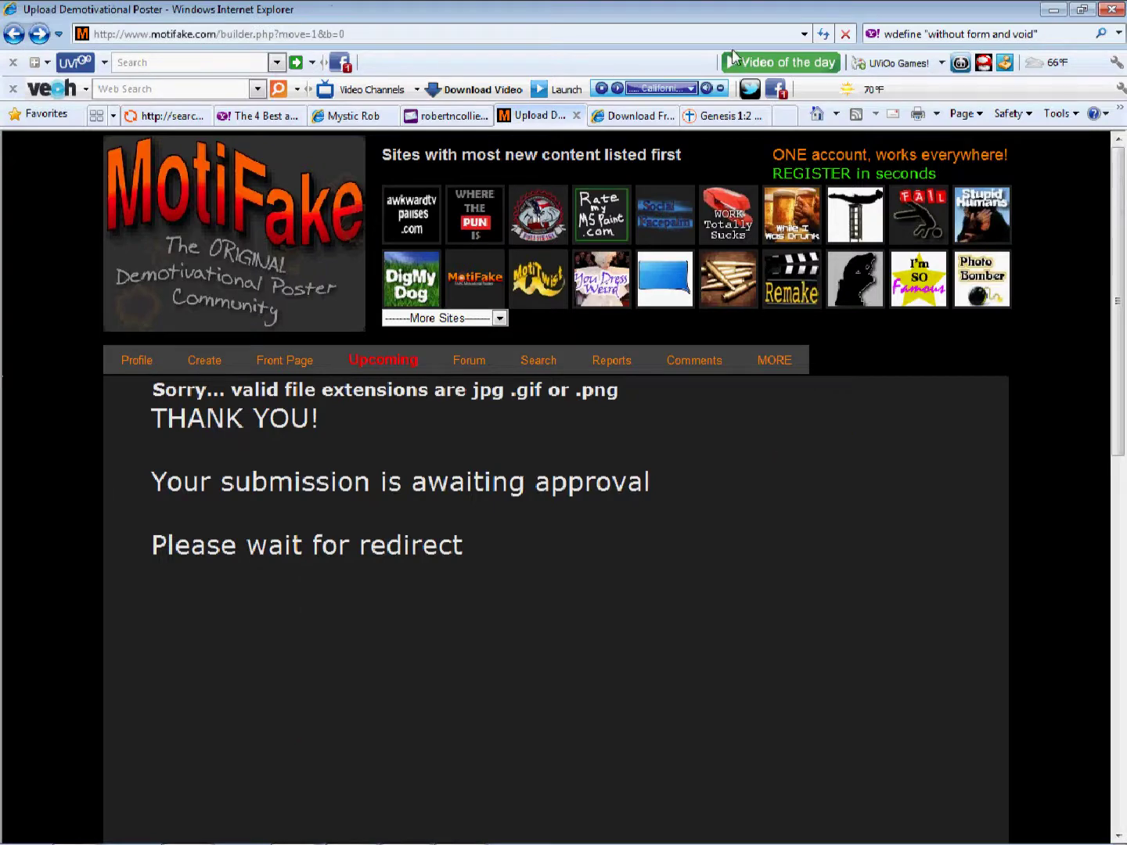
{"action": "left_click", "coordinate": [845, 37]}
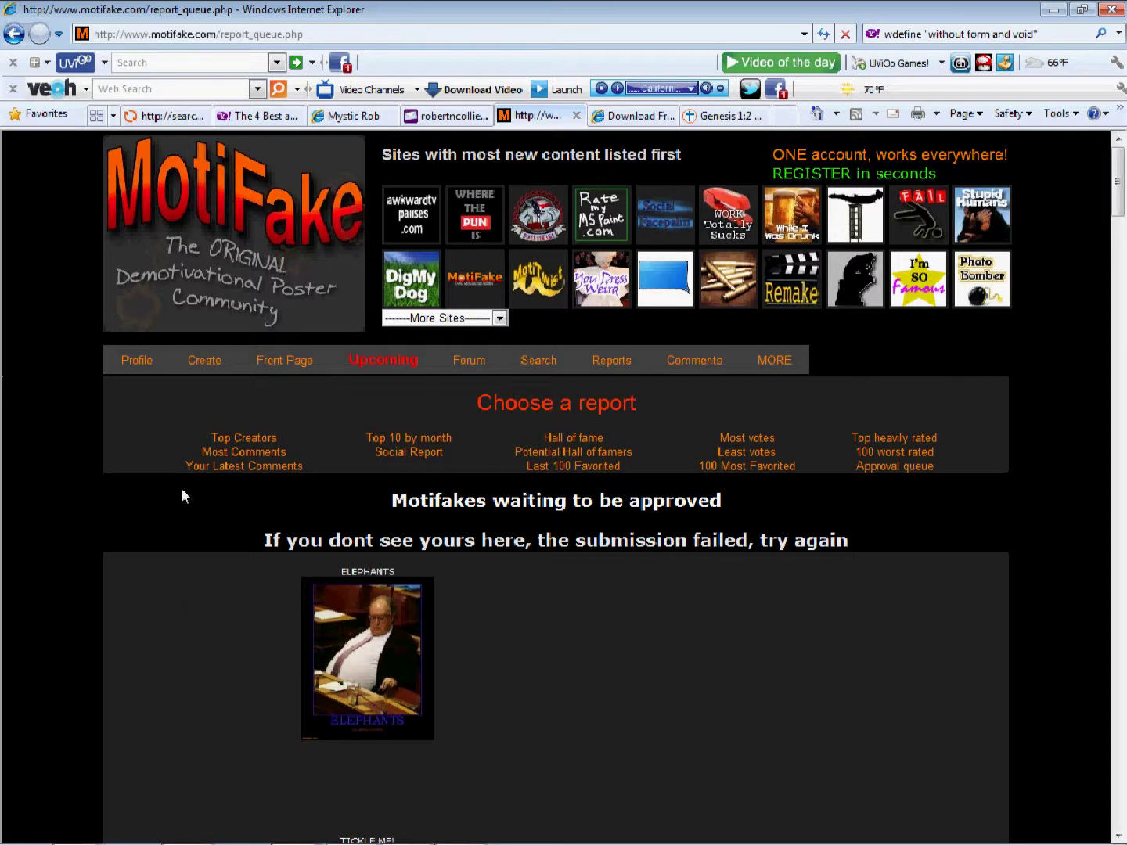
Move back and forth between the upload and thank-you pages, ending on the approval queue.
{"action": "left_click", "coordinate": [12, 35]}
{"action": "left_click", "coordinate": [14, 35]}
{"action": "left_click", "coordinate": [14, 33]}
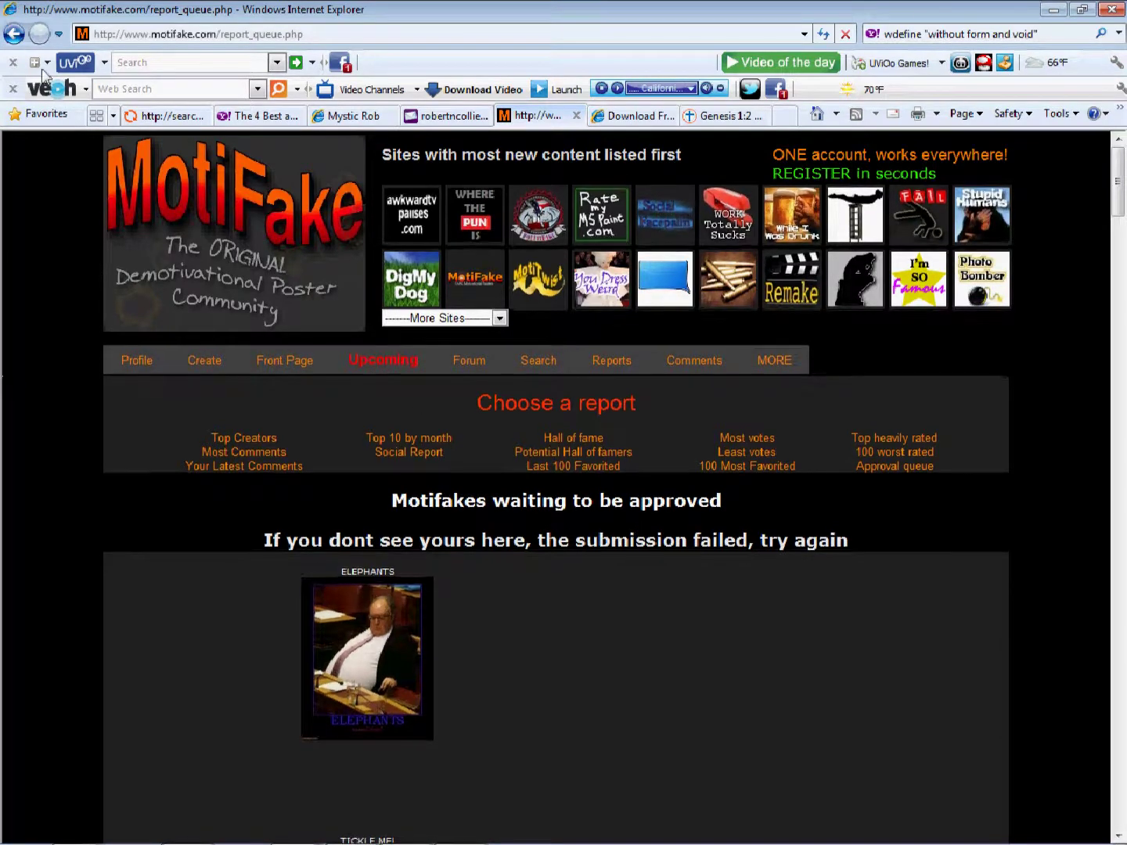
{"action": "left_click", "coordinate": [15, 36]}
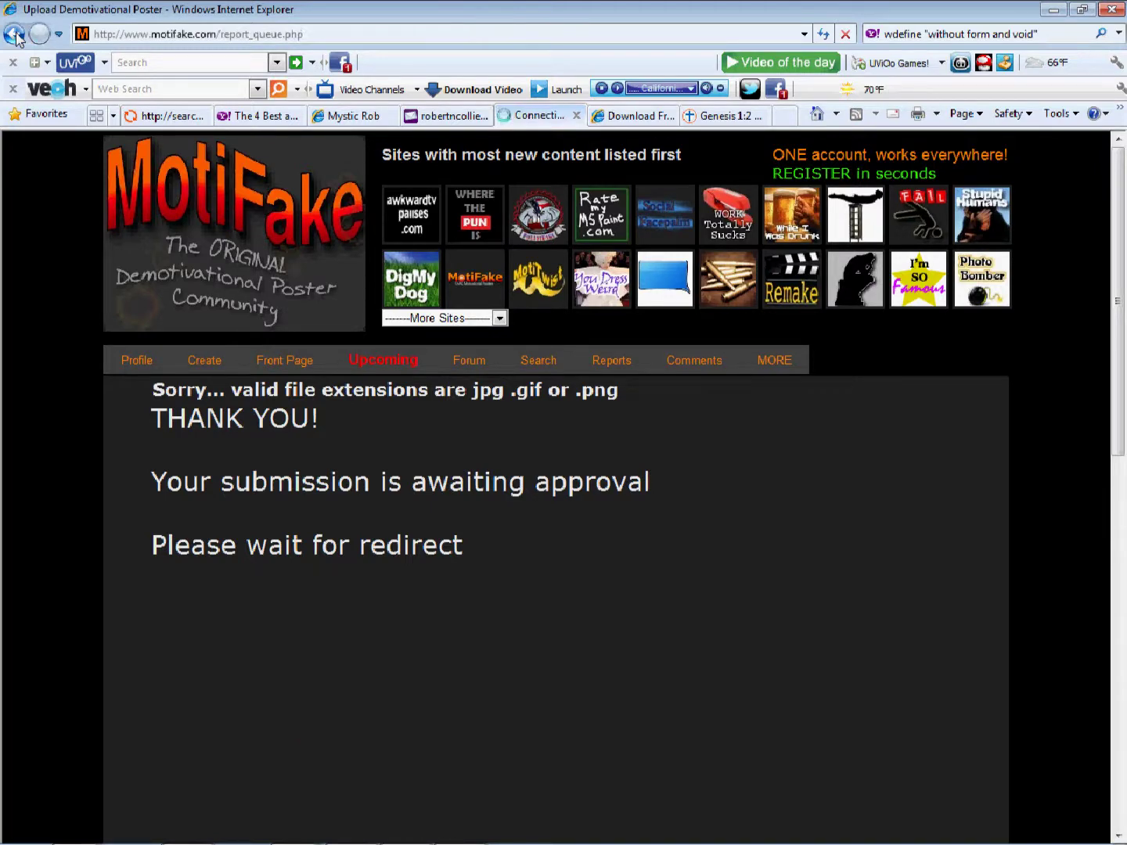
{"action": "left_click", "coordinate": [15, 36]}
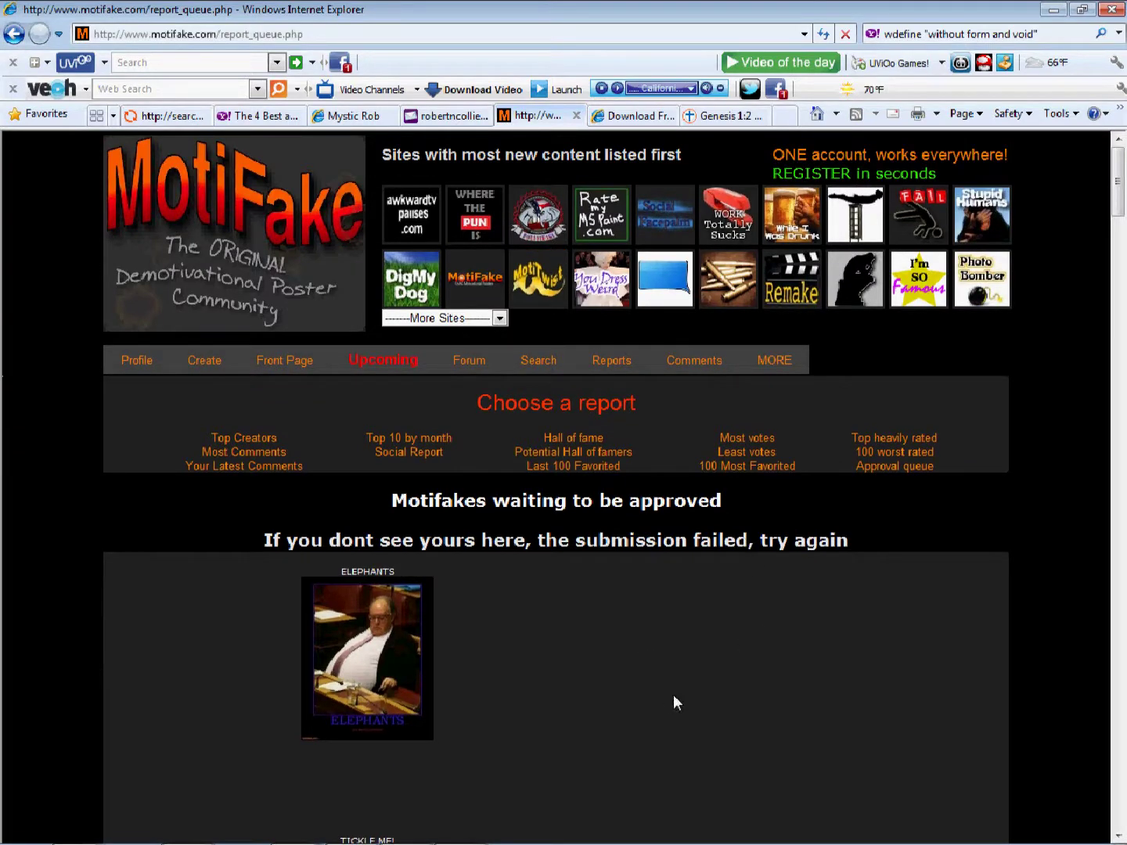
{"action": "mouse_move", "coordinate": [1119, 205]}
{"action": "left_mouse_down"}
{"action": "mouse_move", "coordinate": [1118, 320]}
{"action": "mouse_move", "coordinate": [1118, 206]}
{"action": "left_mouse_up"}
Return to the thank-you page and reveal the MORE dropdown with Top Rated, Contact and password options.
{"action": "left_click", "coordinate": [13, 34]}
{"action": "mouse_move", "coordinate": [788, 370]}
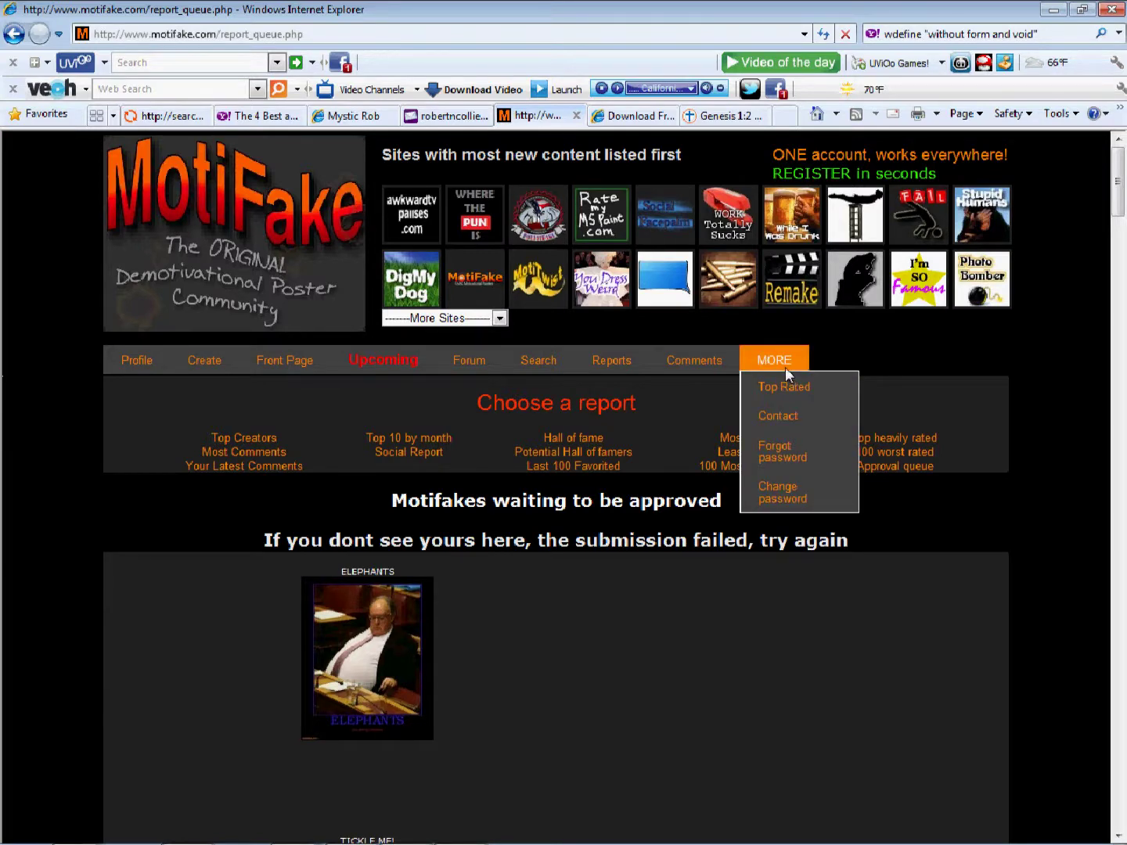
Open MotiFake's Contact Us page, try the feature recommendation box, and start a new browser tab.
{"action": "left_click", "coordinate": [789, 418]}
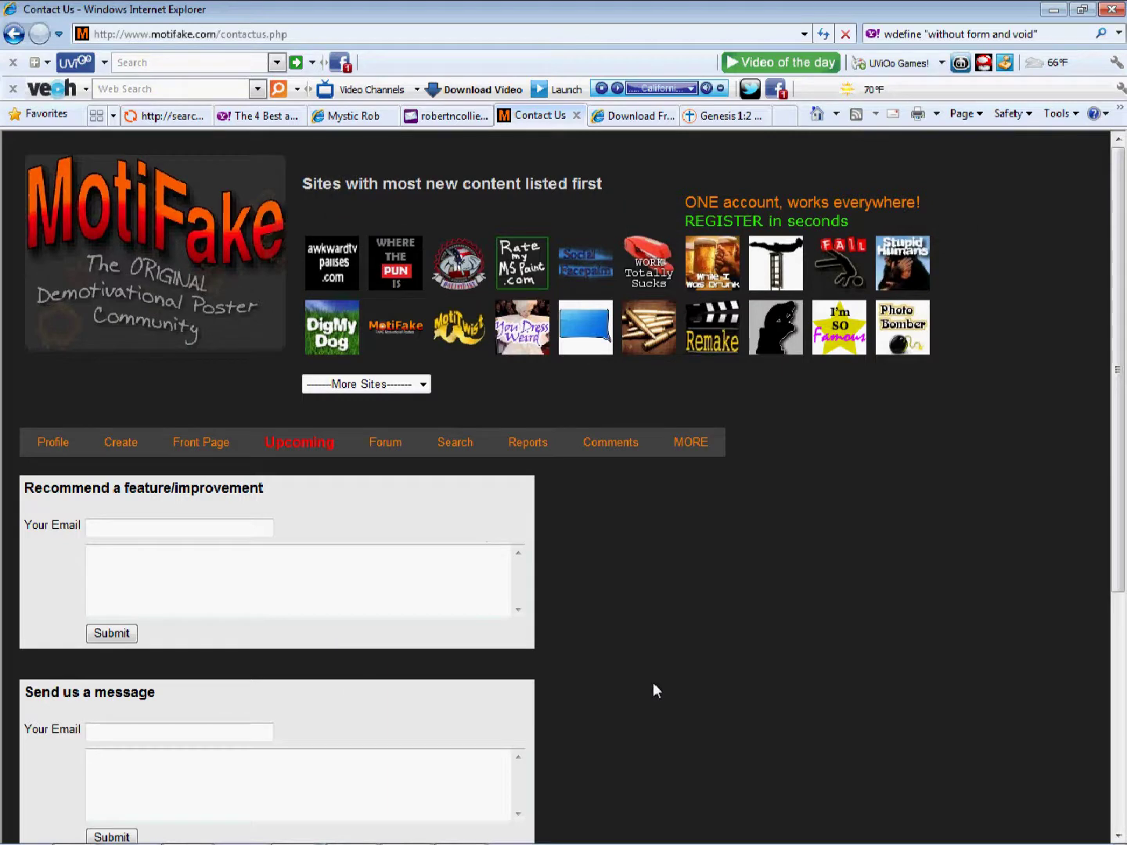
{"action": "left_click", "coordinate": [332, 614]}
{"action": "left_click", "coordinate": [495, 653]}
{"action": "left_click", "coordinate": [781, 118]}
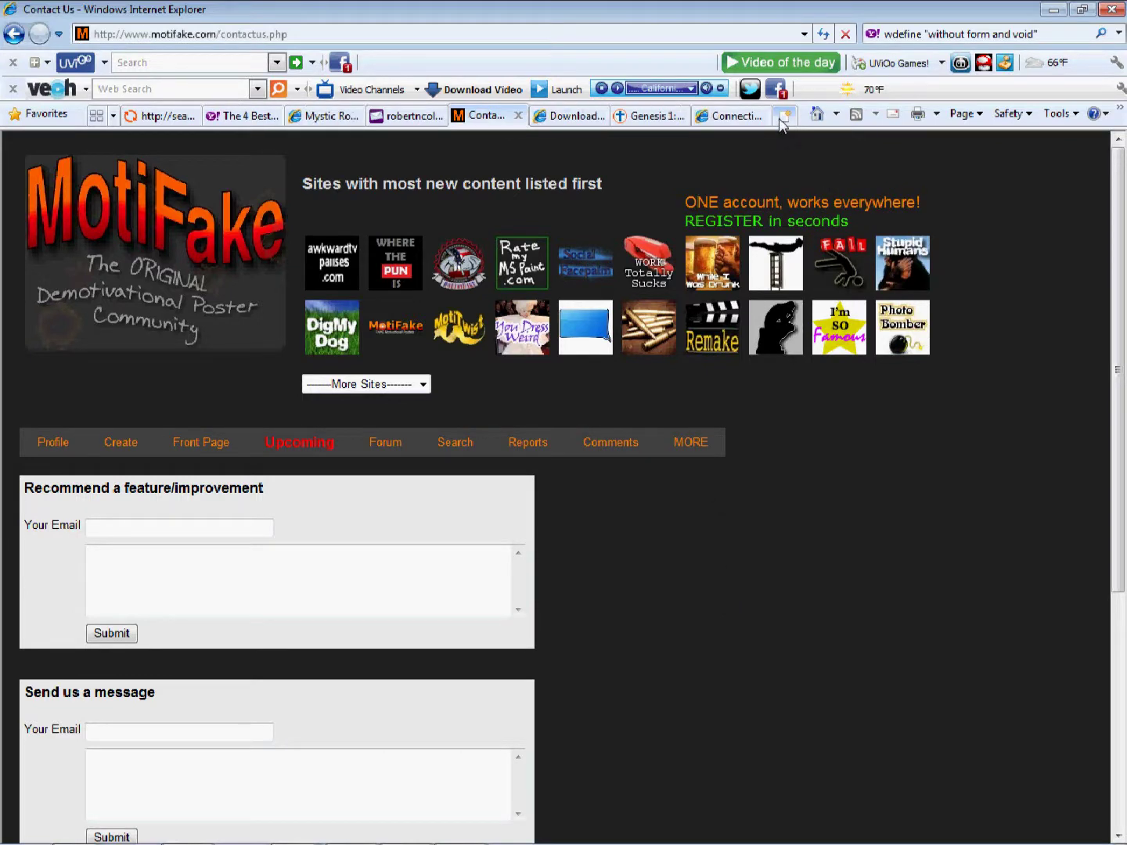
Search Bing Images for 'bunny pancake' in the new tab.
{"action": "left_click", "coordinate": [735, 117]}
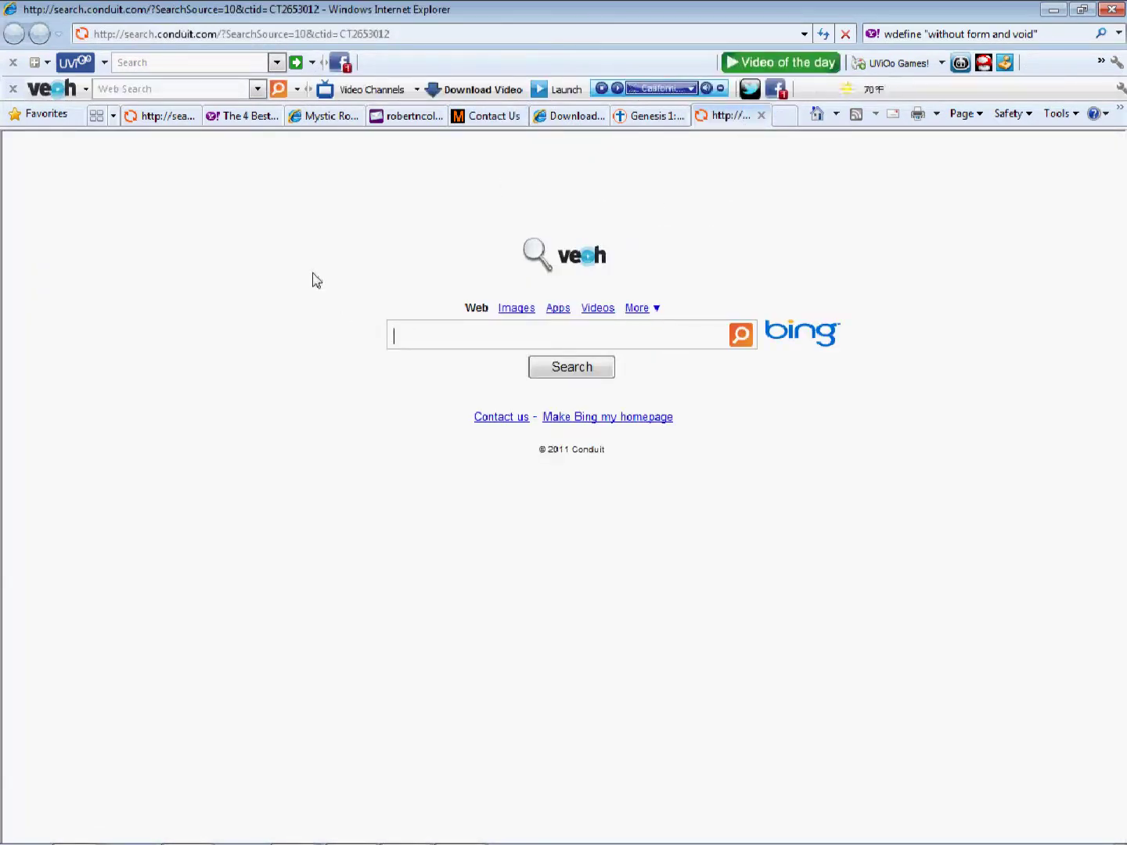
{"action": "type", "text": "bunny pancake"}
{"action": "left_click", "coordinate": [523, 311]}
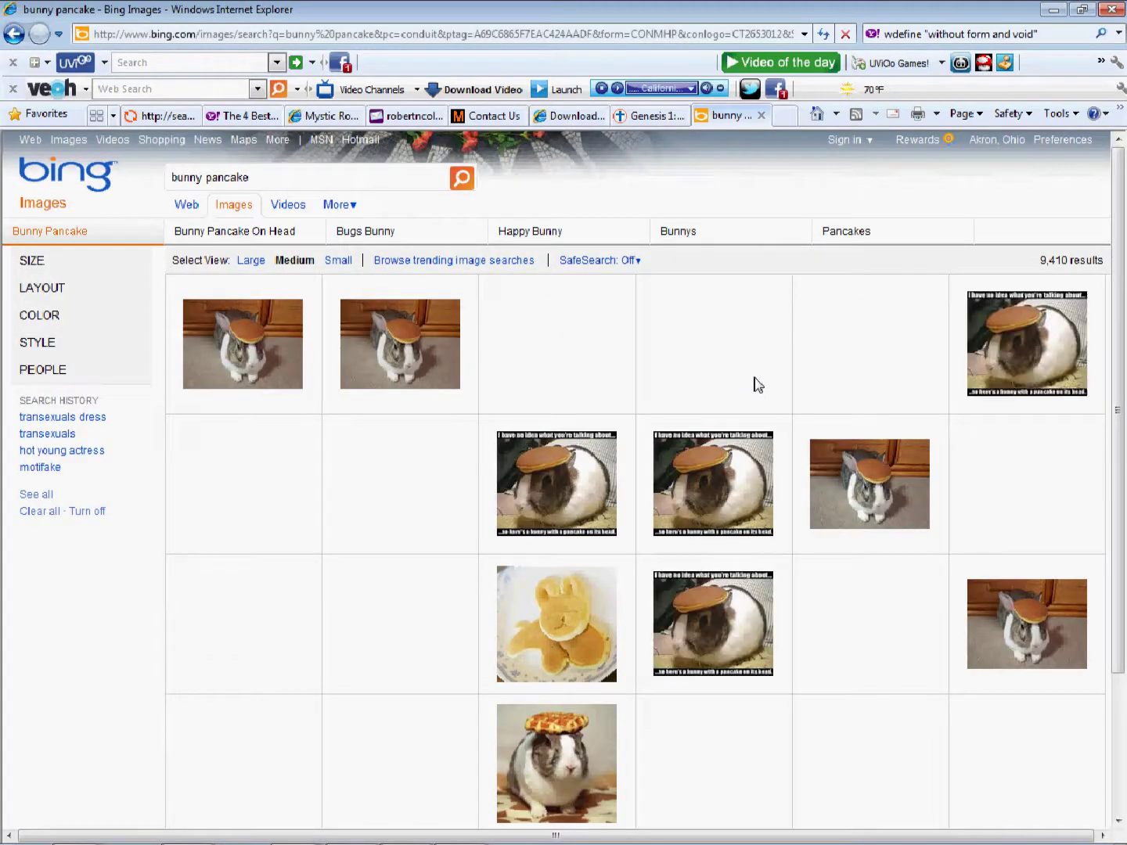
Open the pancake_bunny.jpg result and open its photo link in a new tab.
{"action": "left_click", "coordinate": [880, 475]}
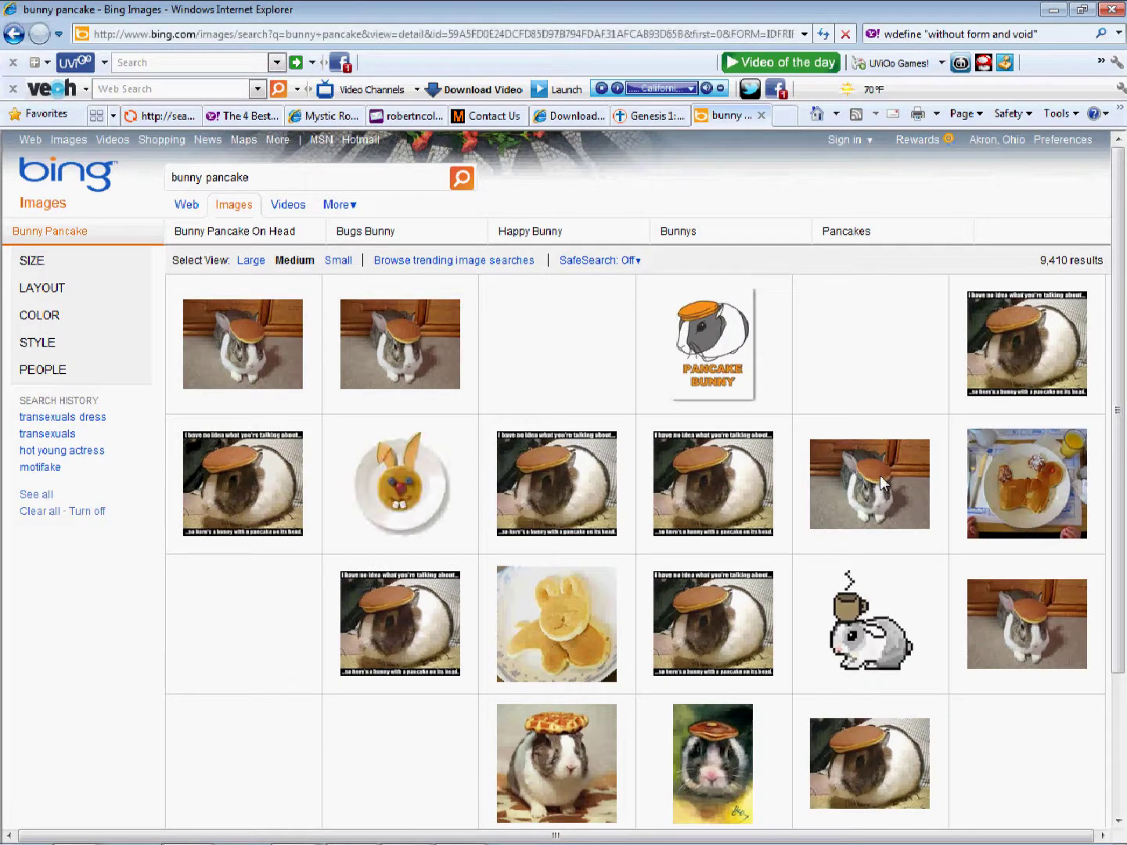
{"action": "right_click", "coordinate": [880, 476]}
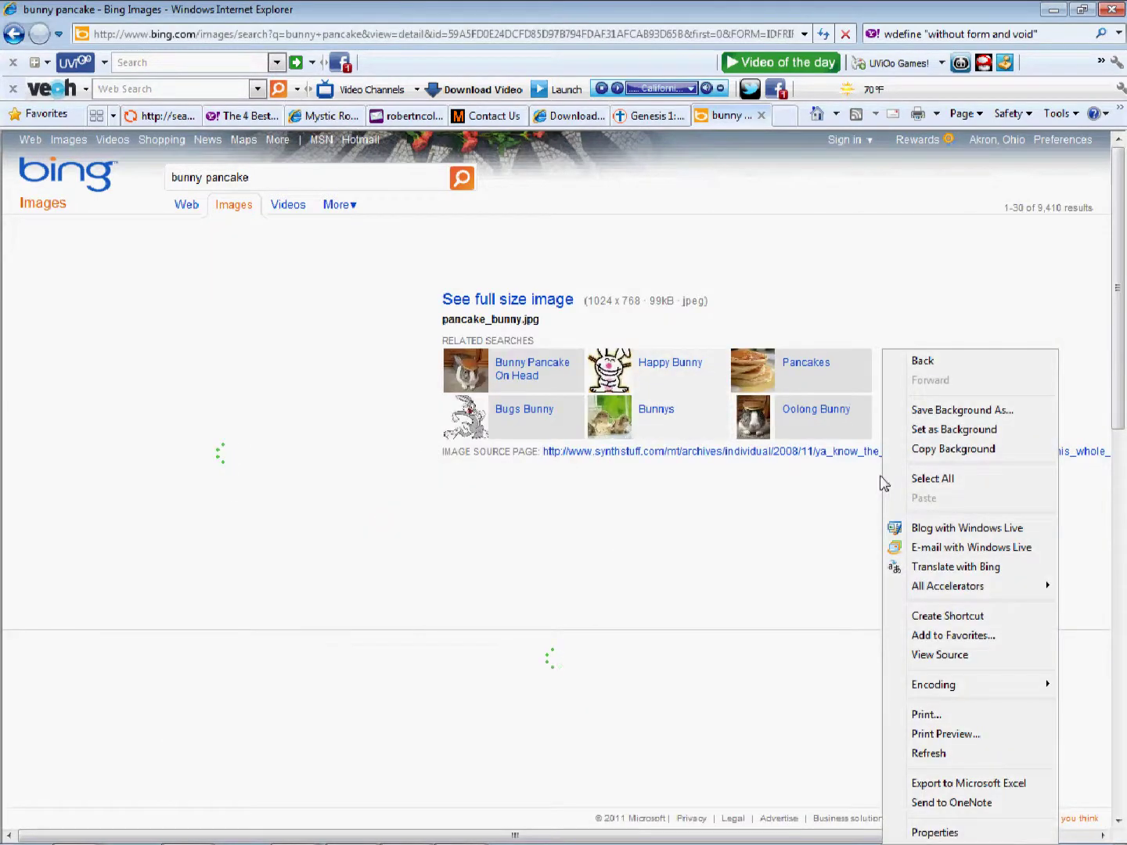
{"action": "left_click", "coordinate": [771, 509]}
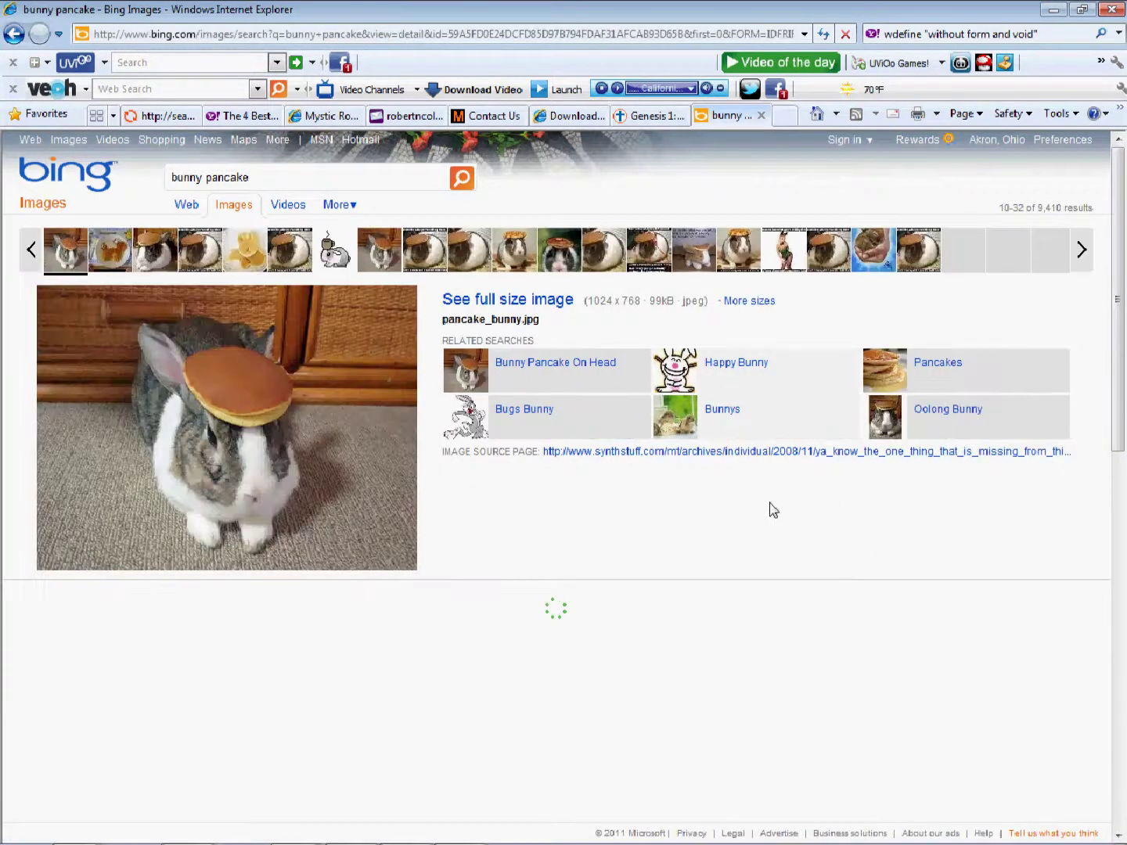
{"action": "right_click", "coordinate": [307, 417]}
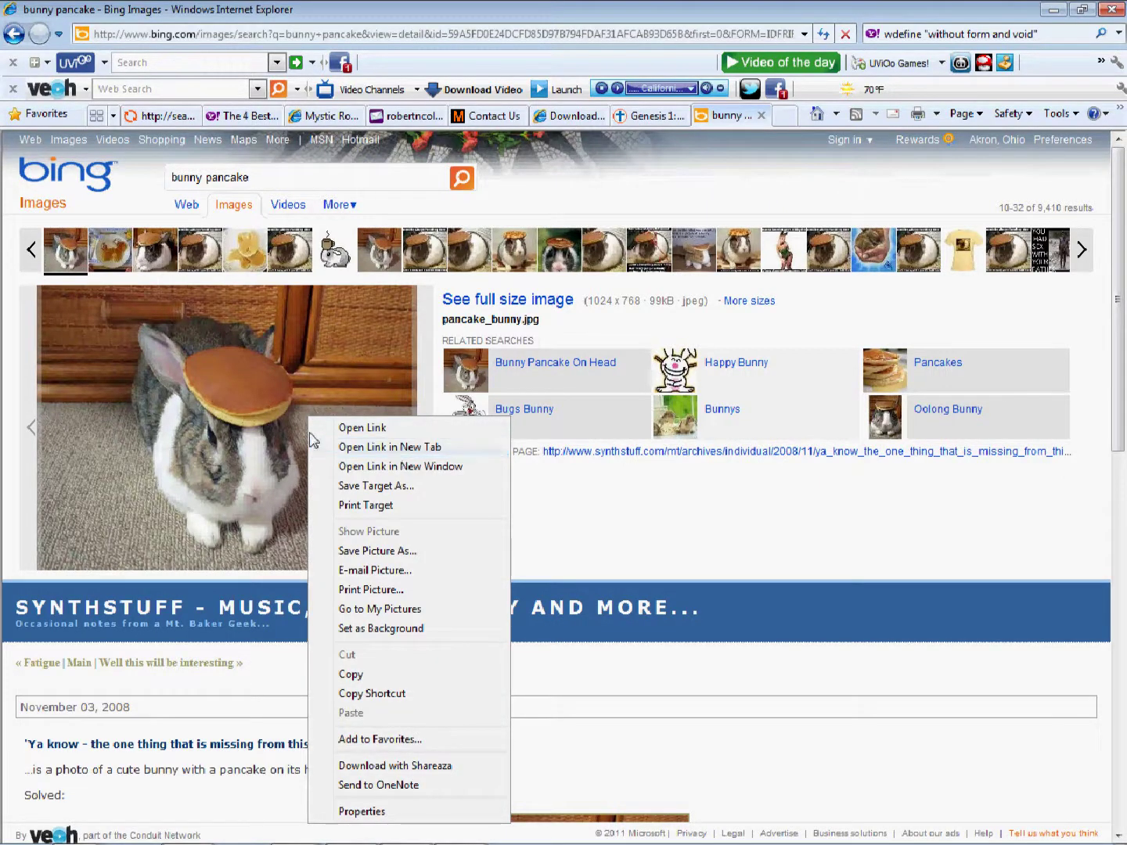
{"action": "right_click", "coordinate": [300, 405]}
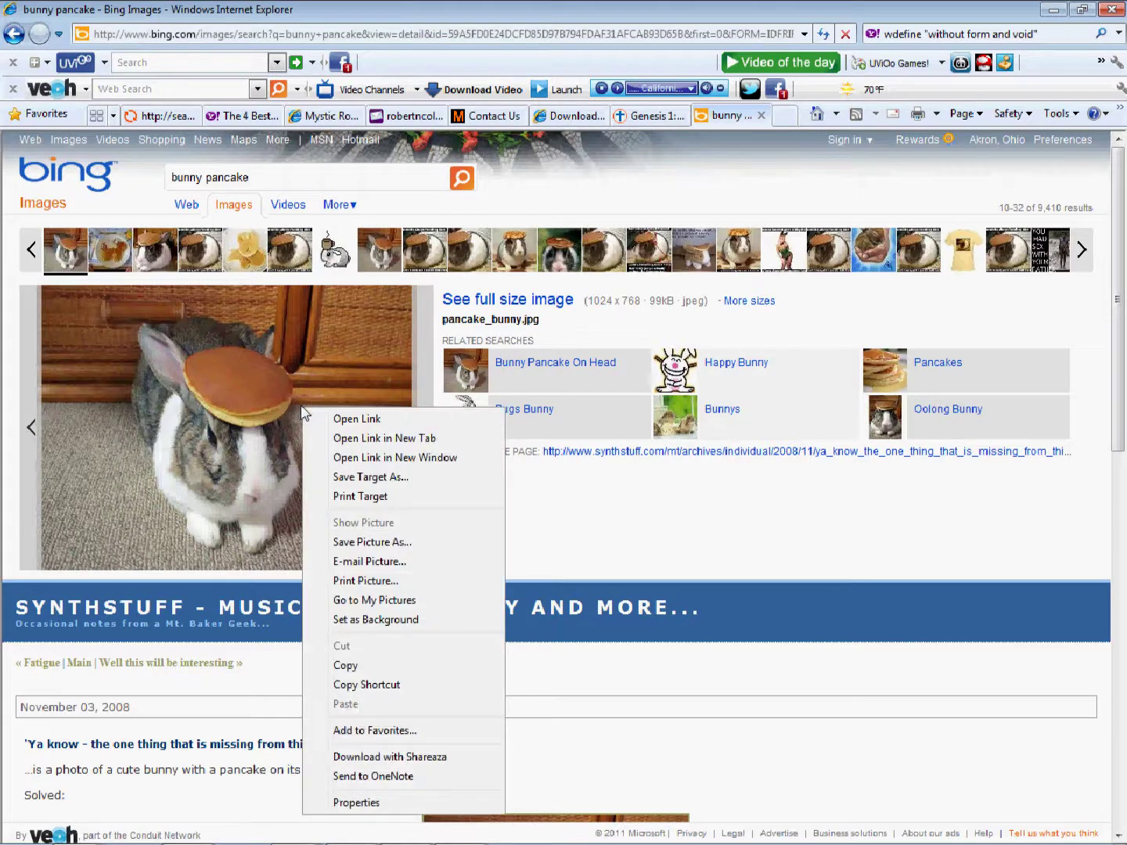
{"action": "left_click", "coordinate": [383, 440]}
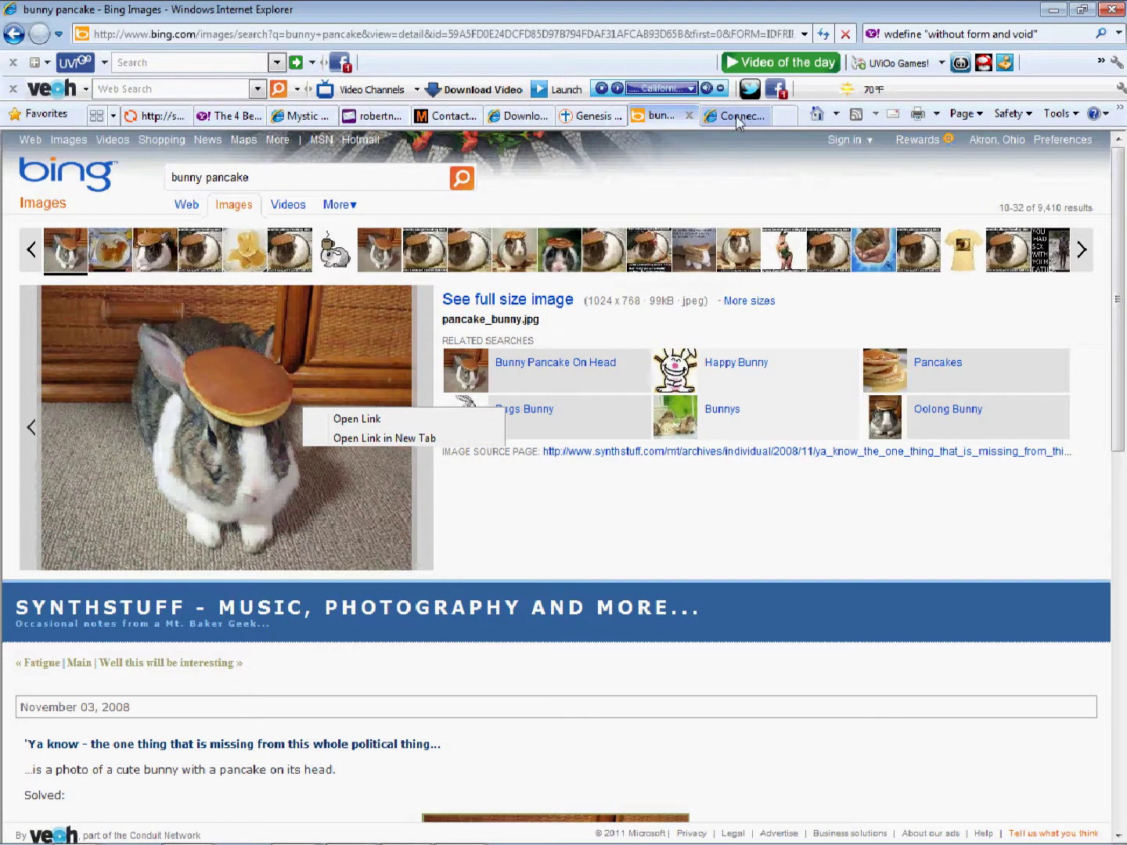
View the full-size pancake_bunny.jpg photo from synthstuff.com in its own tab.
{"action": "left_click", "coordinate": [737, 122]}
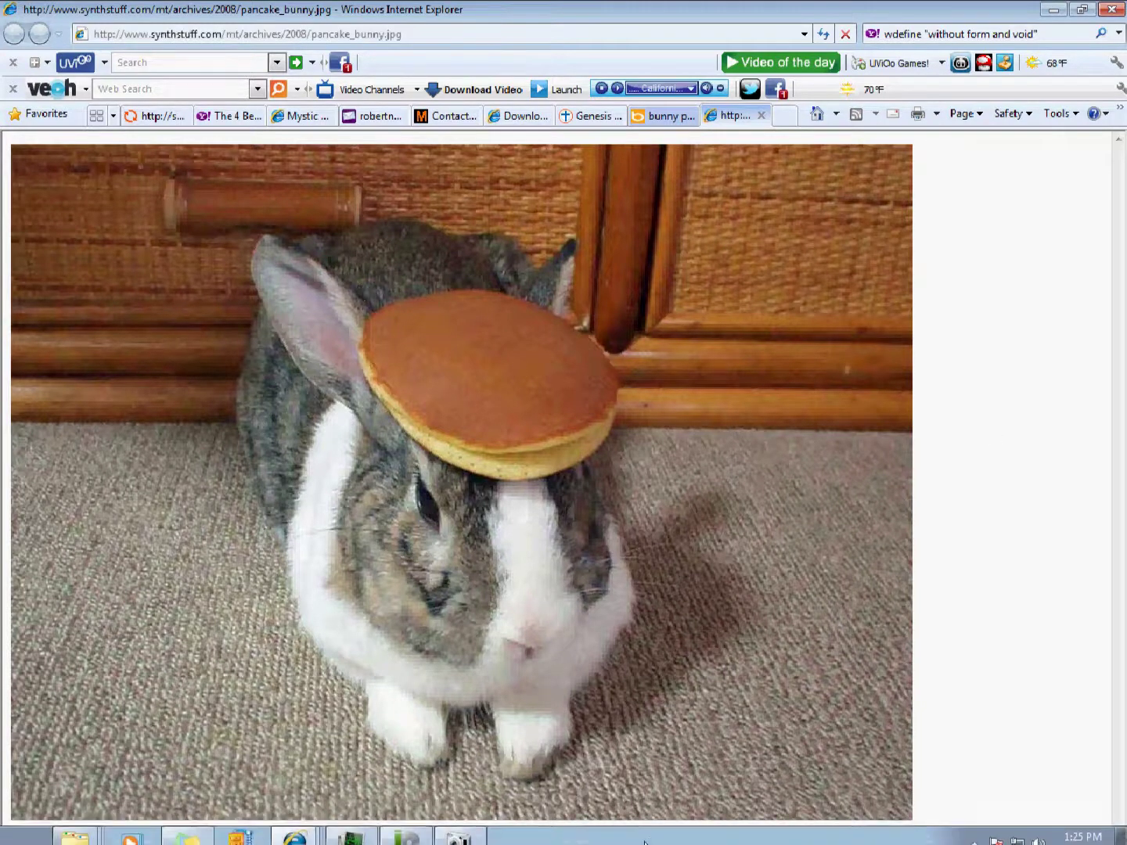
{"action": "left_click", "coordinate": [459, 828]}
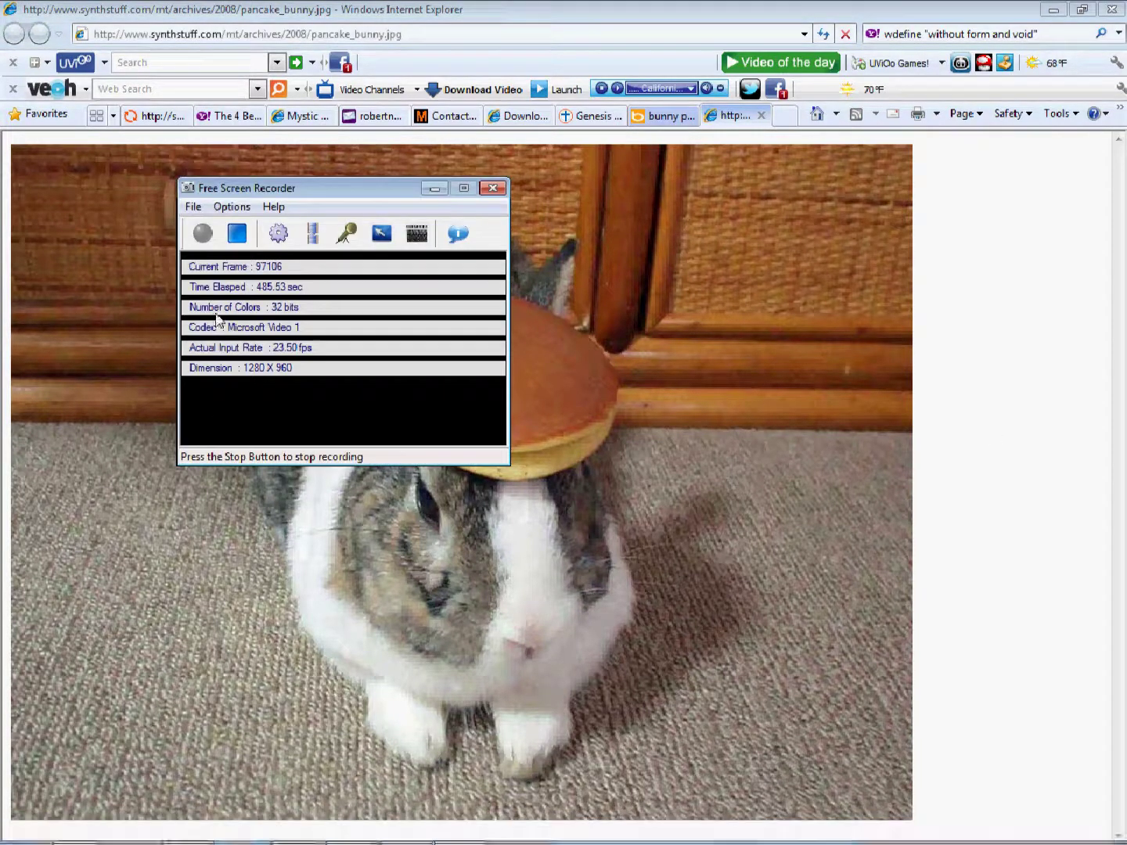